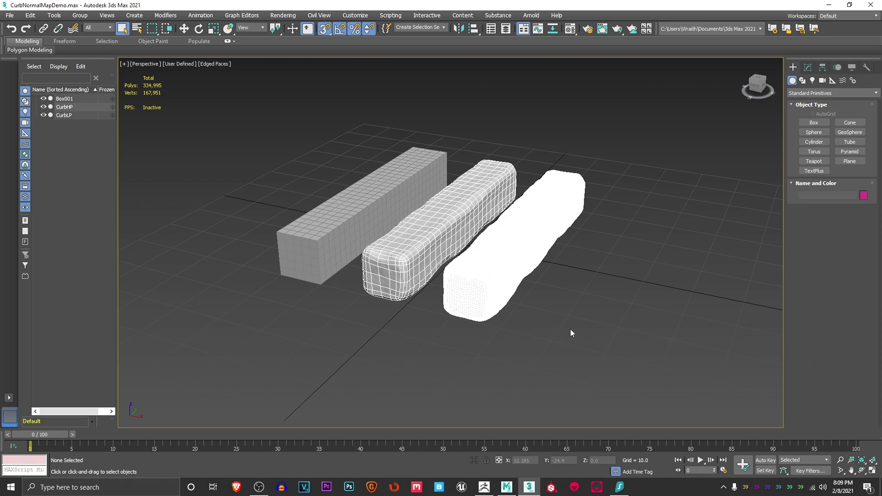
# - Hide Box001 and switch off Edged Faces so the curbs shade smoothly
pyautogui.moveTo(553, 324); pyautogui.dragTo(564, 341, button='middle')
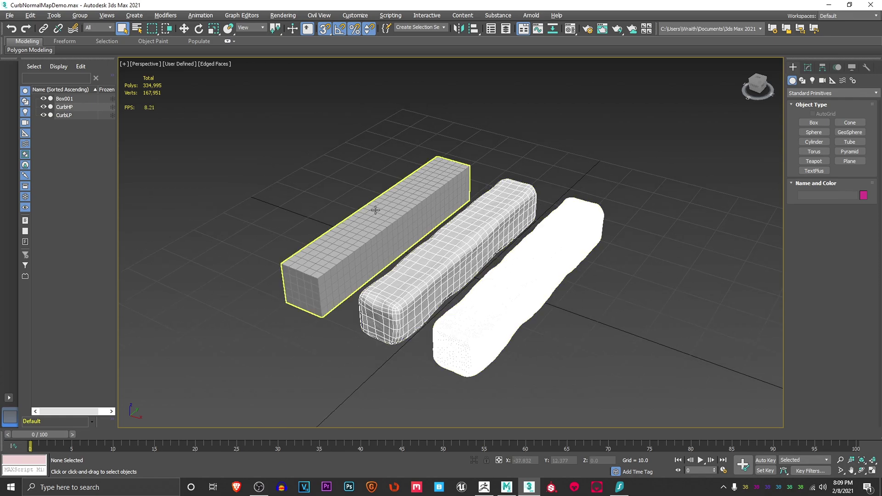
pyautogui.click(43, 98)
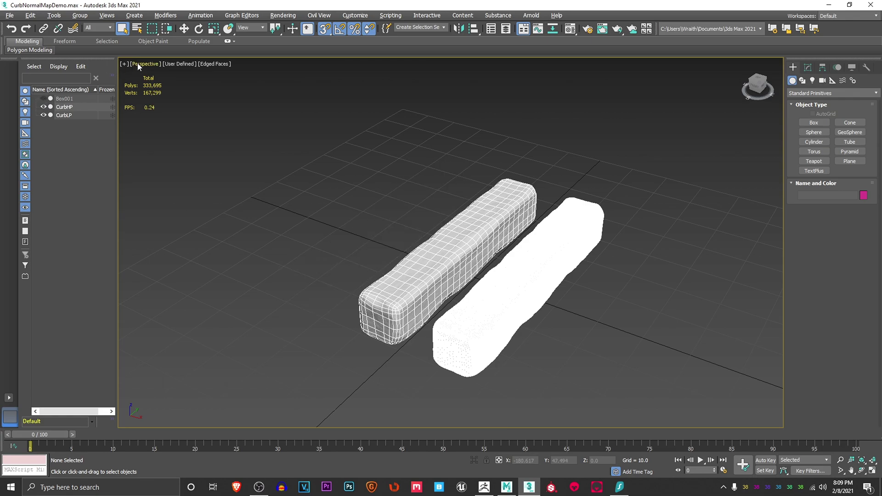
pyautogui.click(213, 64)
pyautogui.click(240, 167)
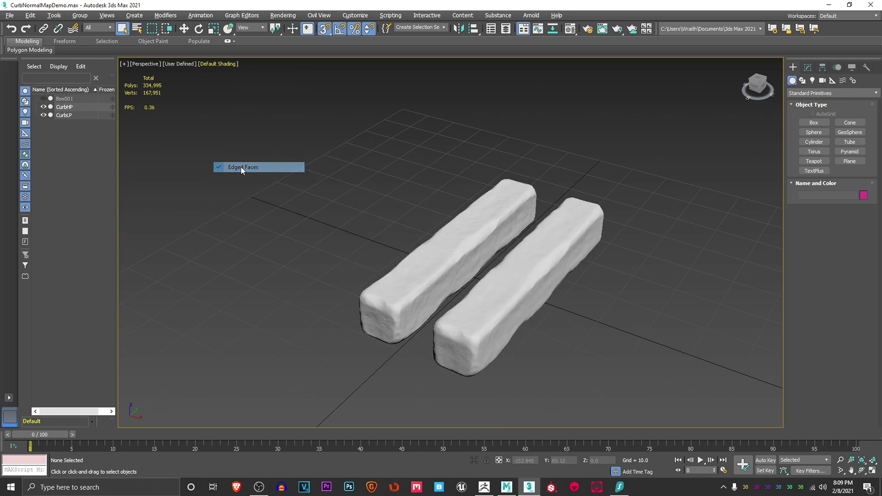
# - Orbit around the two curbs to inspect them from several sides
pyautogui.keyDown('alt'); pyautogui.moveTo(355, 186); pyautogui.dragTo(345, 162, button='middle'); pyautogui.keyUp('alt')
pyautogui.scroll(4, 451, 216)
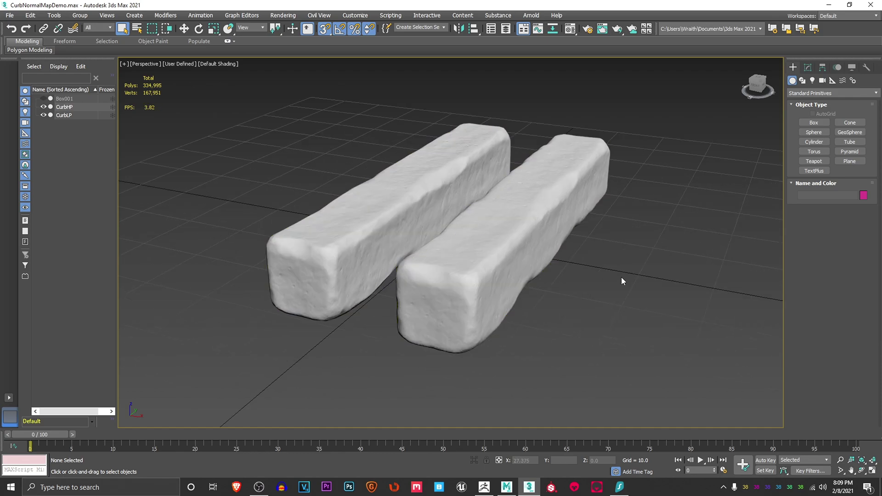
pyautogui.keyDown('alt'); pyautogui.moveTo(623, 279); pyautogui.dragTo(661, 280, button='middle'); pyautogui.keyUp('alt')
pyautogui.moveTo(531, 315); pyautogui.dragTo(467, 309, button='middle')
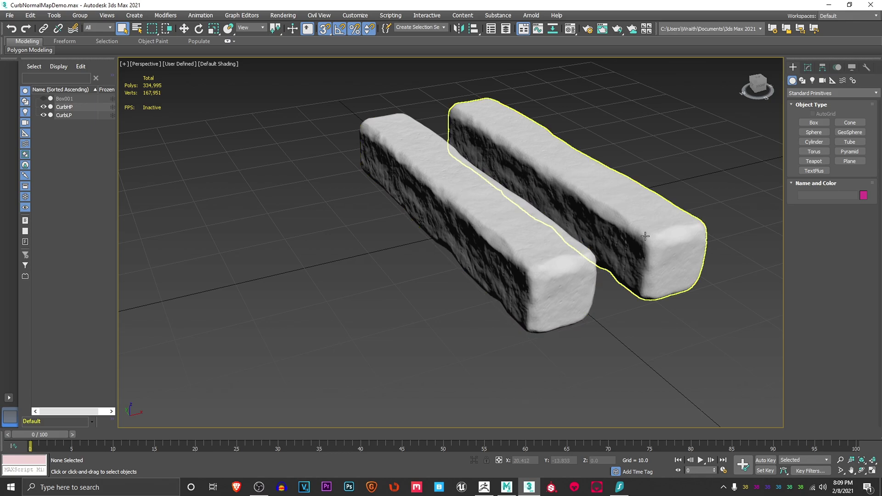
pyautogui.keyDown('alt'); pyautogui.moveTo(608, 354); pyautogui.dragTo(469, 304, button='middle'); pyautogui.keyUp('alt')
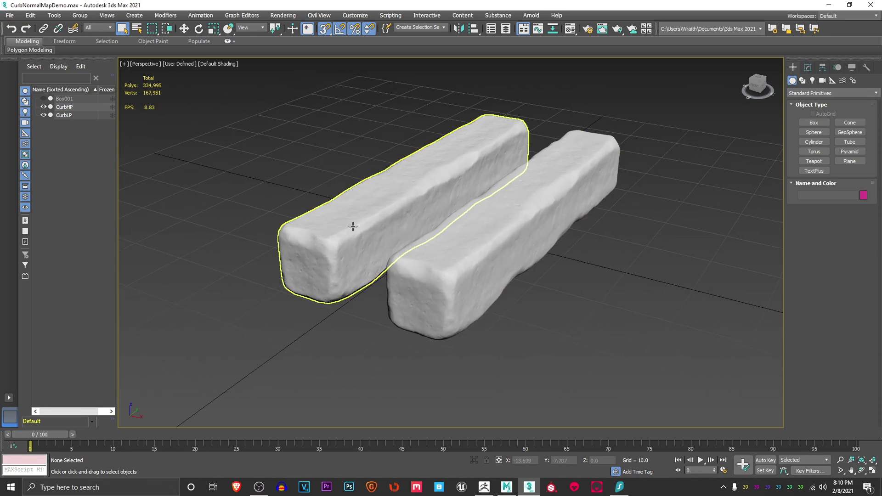
pyautogui.keyDown('alt'); pyautogui.moveTo(284, 299); pyautogui.dragTo(352, 312, button='middle'); pyautogui.keyUp('alt')
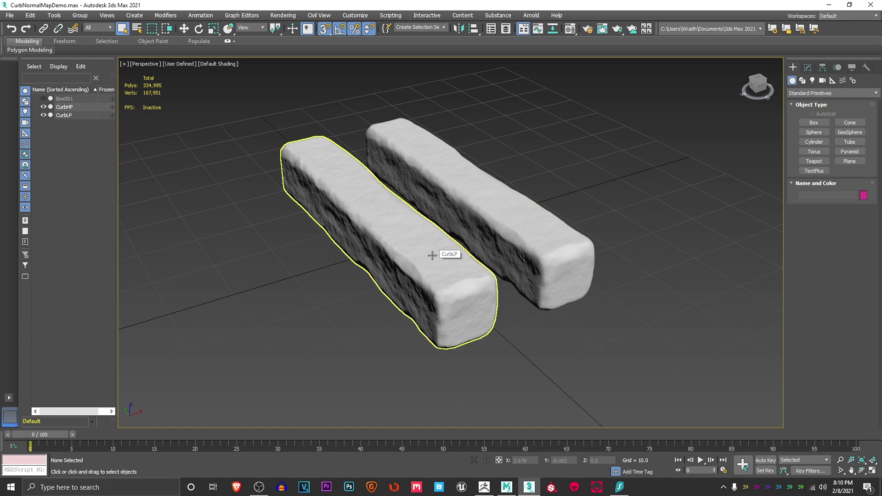
pyautogui.keyDown('alt'); pyautogui.moveTo(333, 276); pyautogui.dragTo(192, 196, button='middle'); pyautogui.keyUp('alt')
# - Unhide and select Box001, then turn Edged Faces back on
pyautogui.click(43, 98)
pyautogui.click(224, 194)
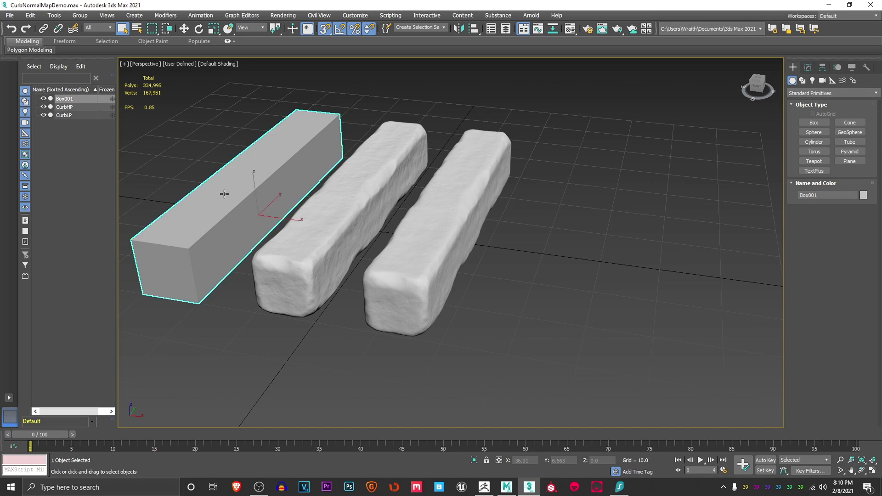
pyautogui.click(222, 64)
pyautogui.moveTo(256, 147)
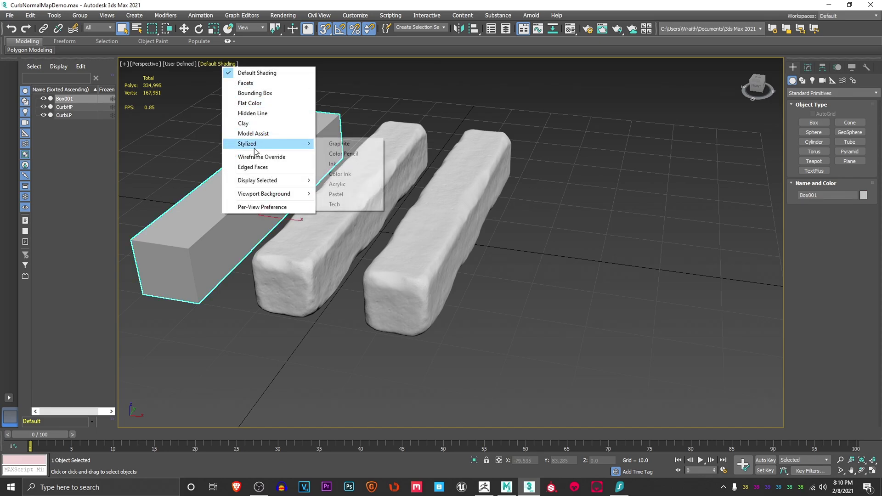
pyautogui.click(258, 171)
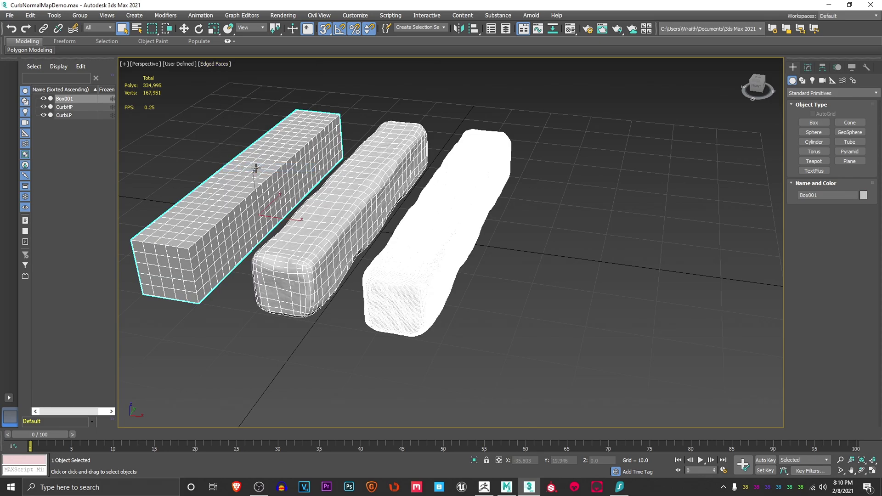
# - Orbit around the box and both curbs to view their wireframe edges
pyautogui.moveTo(204, 225); pyautogui.dragTo(296, 214, button='middle')
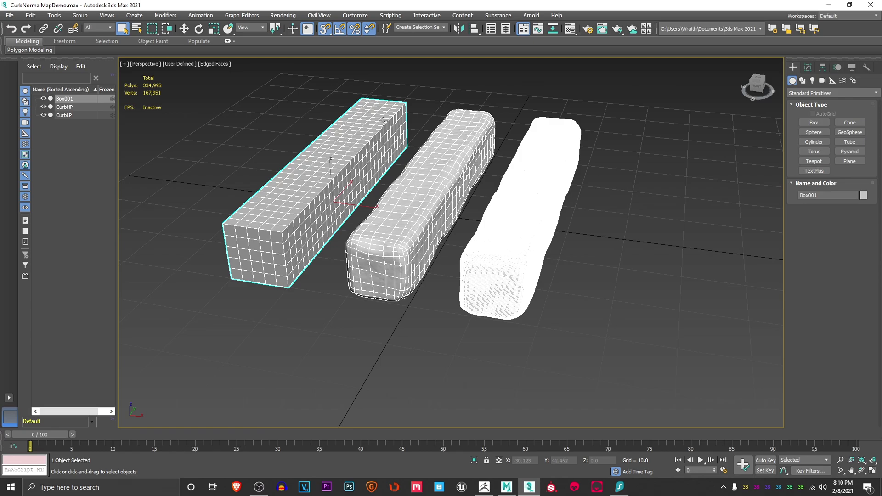
pyautogui.keyDown('alt'); pyautogui.moveTo(283, 243); pyautogui.dragTo(597, 220, button='middle'); pyautogui.keyUp('alt')
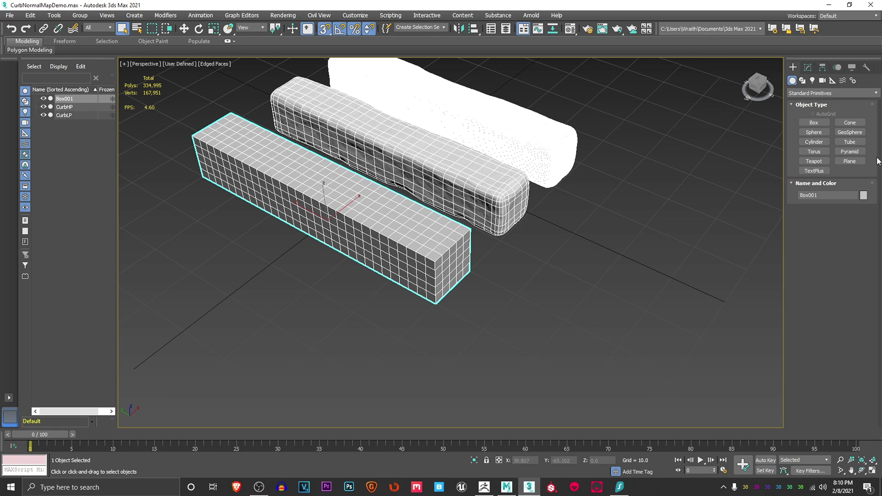
pyautogui.keyDown('alt'); pyautogui.moveTo(757, 200); pyautogui.dragTo(718, 205, button='middle'); pyautogui.keyUp('alt')
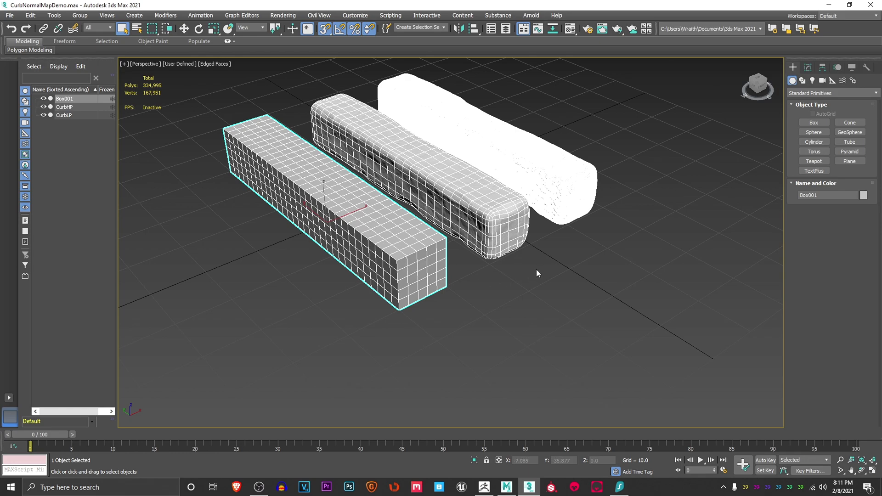
pyautogui.keyDown('alt'); pyautogui.moveTo(542, 269); pyautogui.dragTo(459, 252, button='middle'); pyautogui.keyUp('alt')
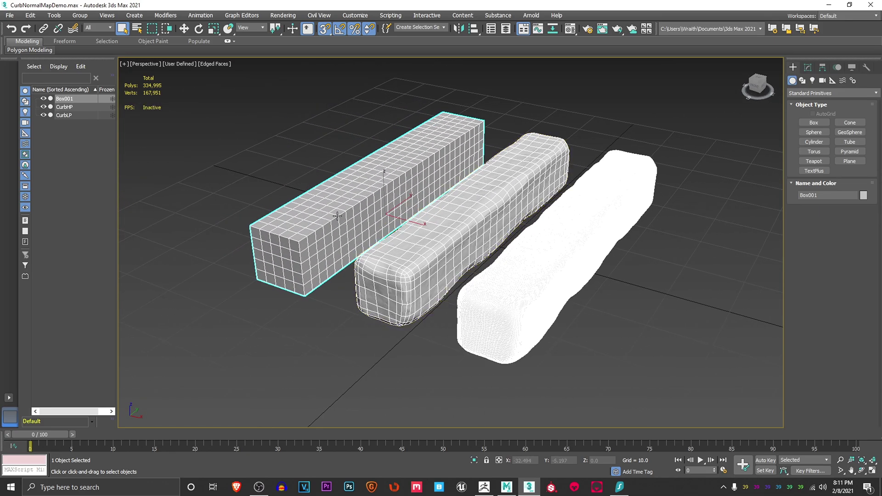
# - Review Box001's length of 60 and 30 length segments, then switch to Mudbox
pyautogui.click(808, 69)
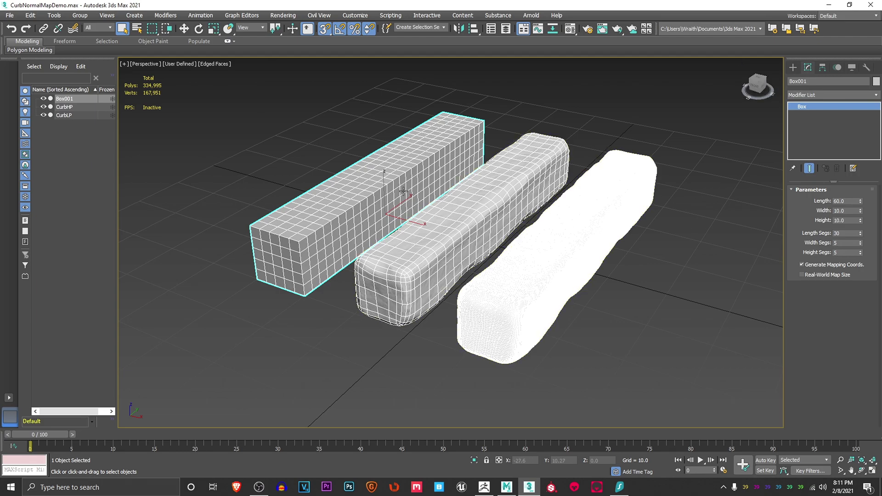
pyautogui.click(506, 487)
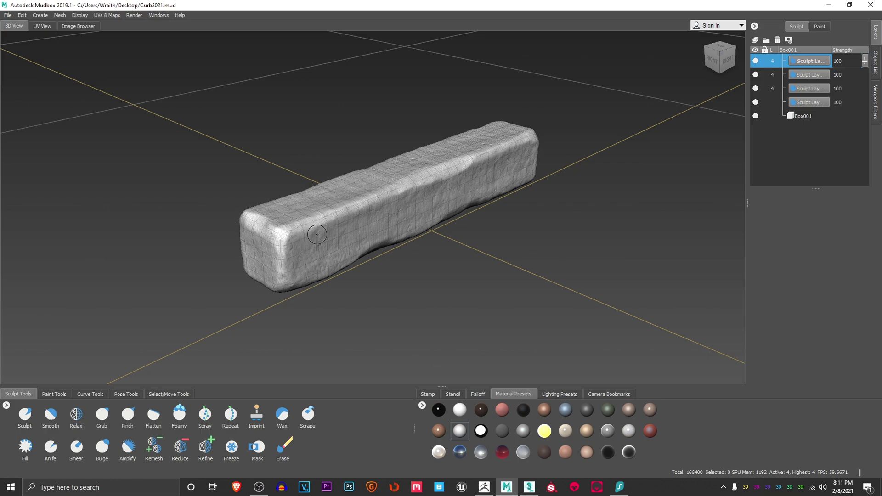
# - Make the fourth Sculpt Layer current, decline a new paint layer, and open the Mesh menu
pyautogui.click(809, 105)
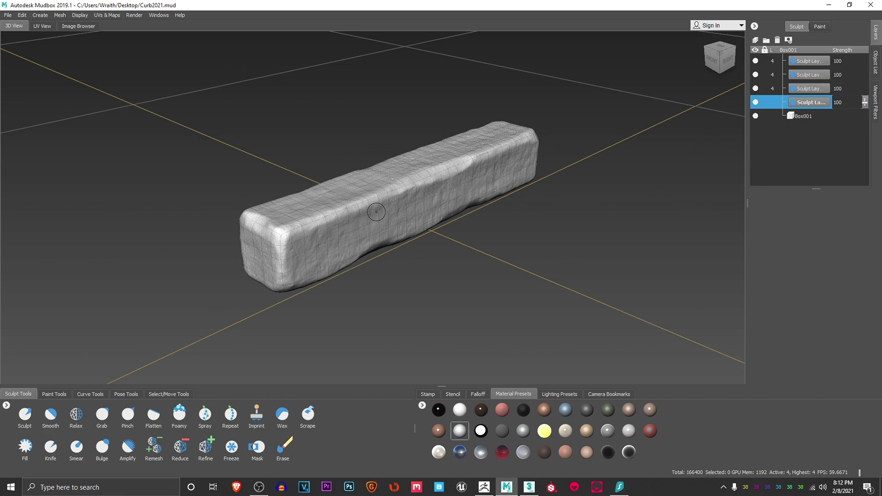
pyautogui.click(428, 242)
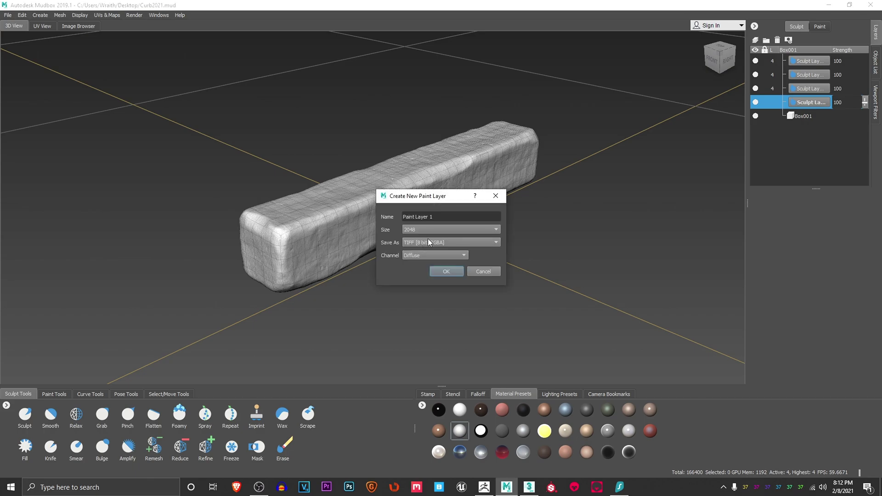
pyautogui.click(481, 271)
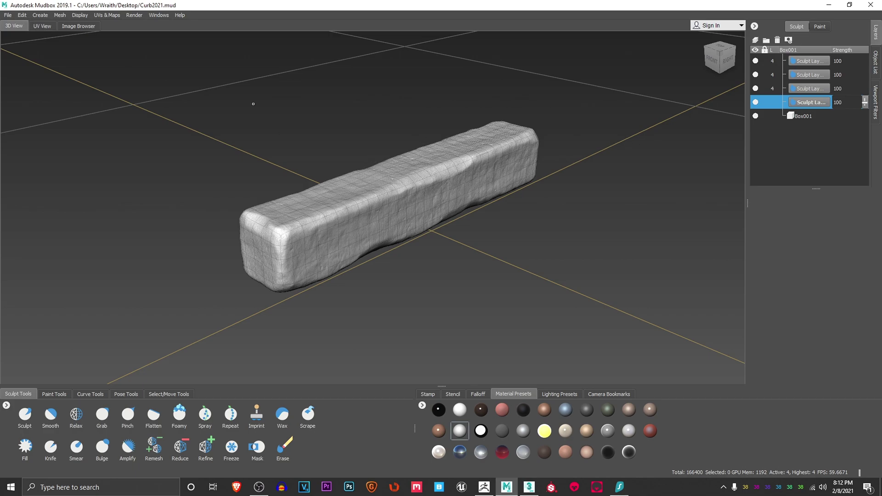
pyautogui.click(61, 15)
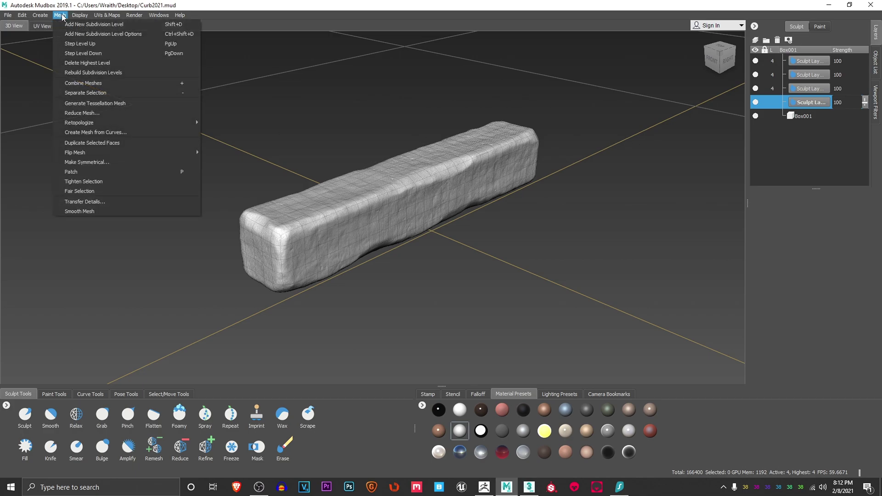
pyautogui.moveTo(18, 17)
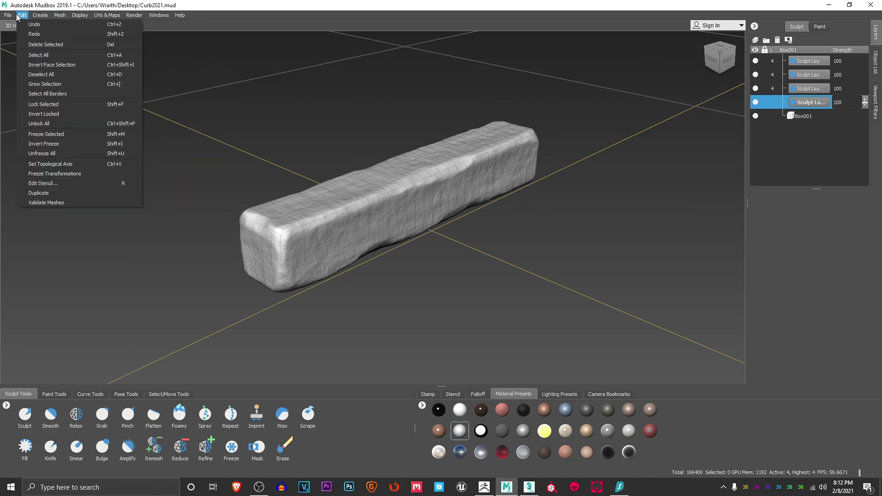
pyautogui.moveTo(67, 19)
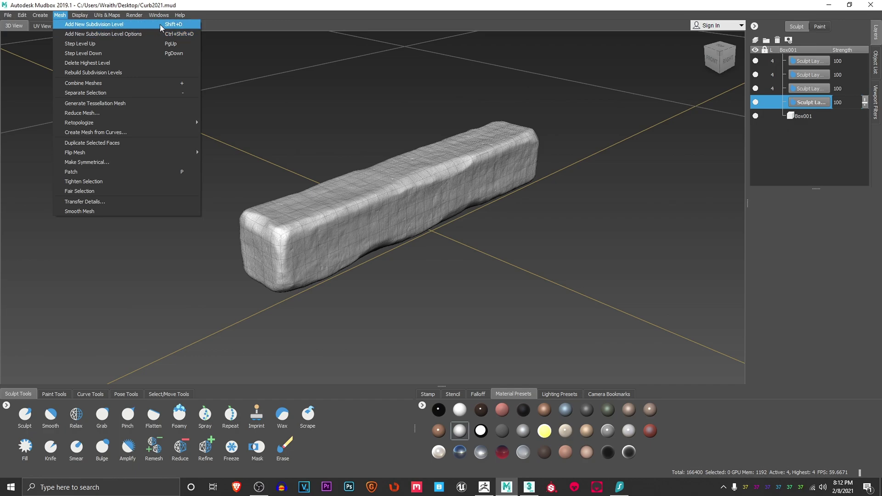
pyautogui.click(312, 26)
pyautogui.scroll(5, 292, 233)
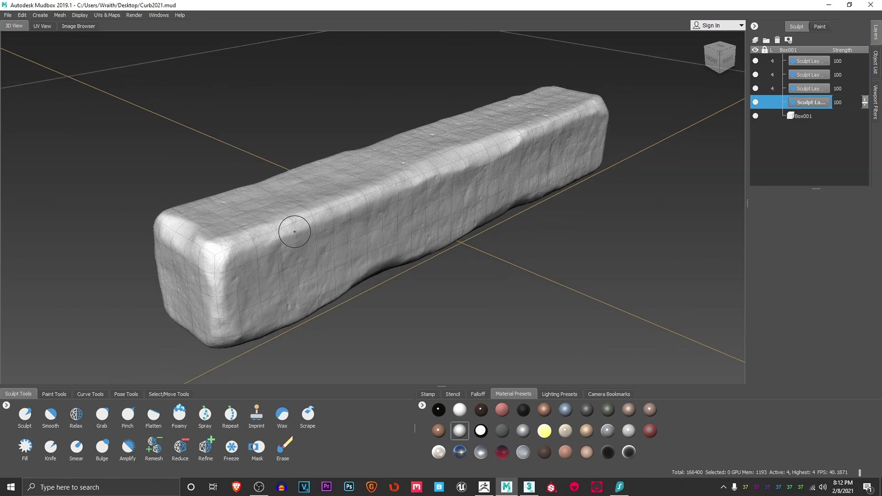
pyautogui.scroll(2, 268, 239)
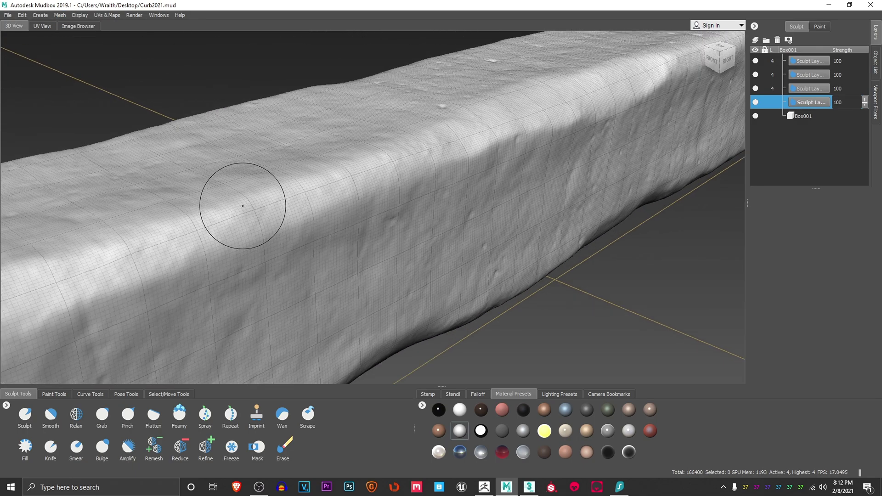
pyautogui.scroll(-4, 257, 212)
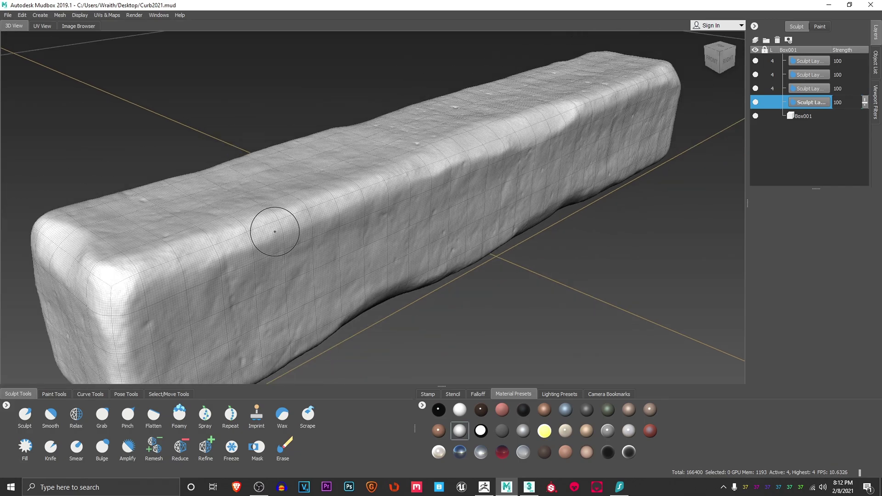
pyautogui.scroll(-3, 267, 238)
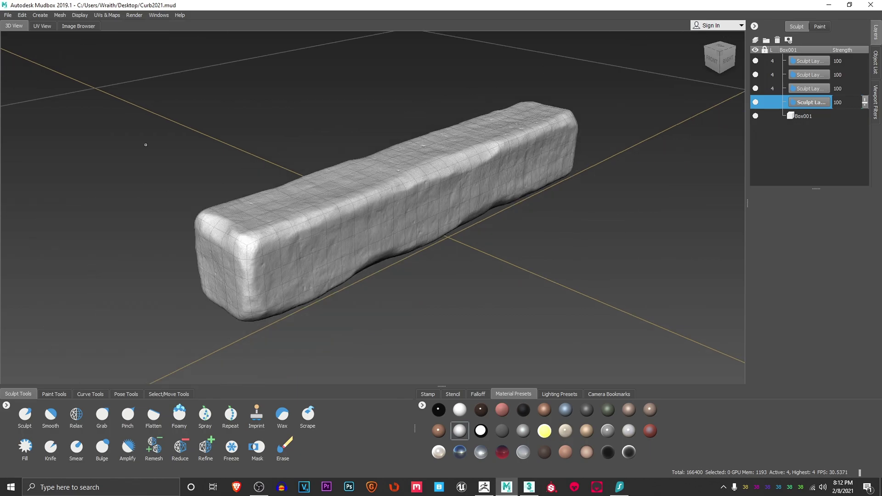
pyautogui.click(22, 15)
pyautogui.click(43, 55)
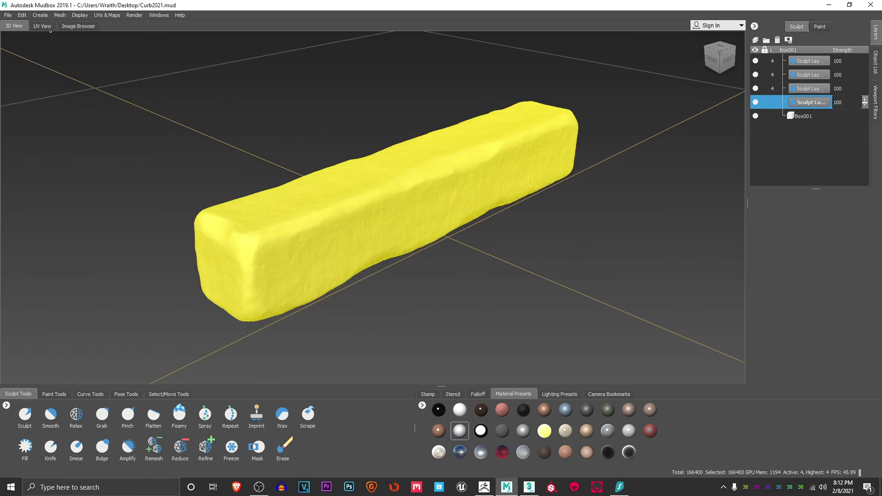
pyautogui.click(8, 16)
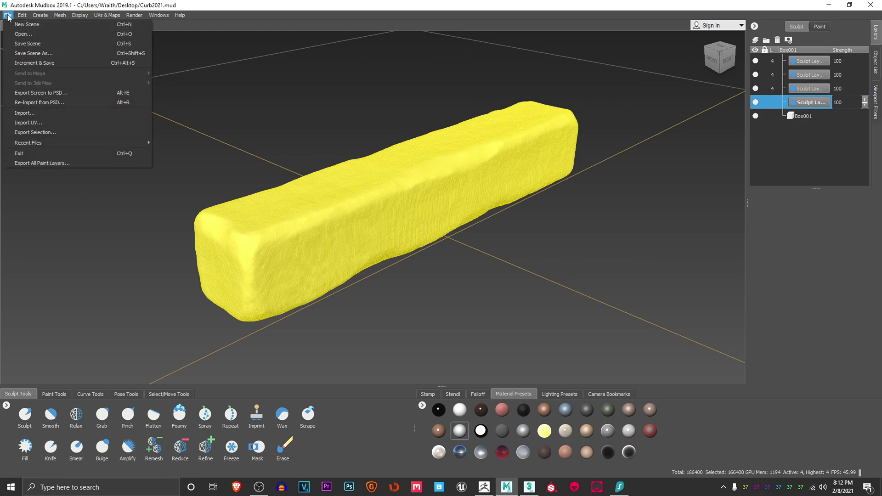
pyautogui.moveTo(24, 18)
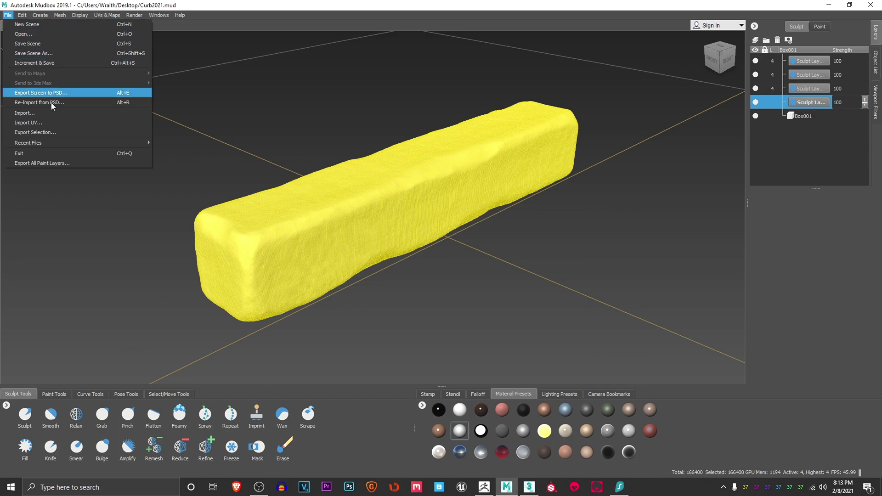
pyautogui.click(49, 132)
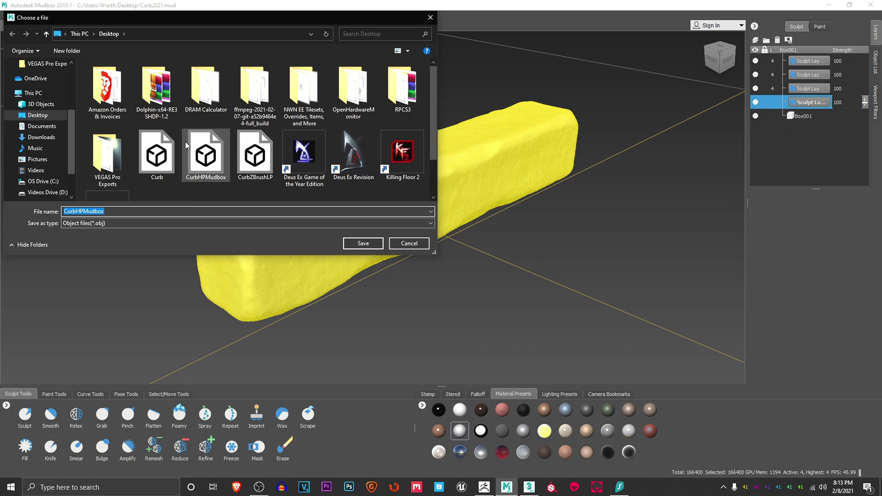
pyautogui.click(403, 245)
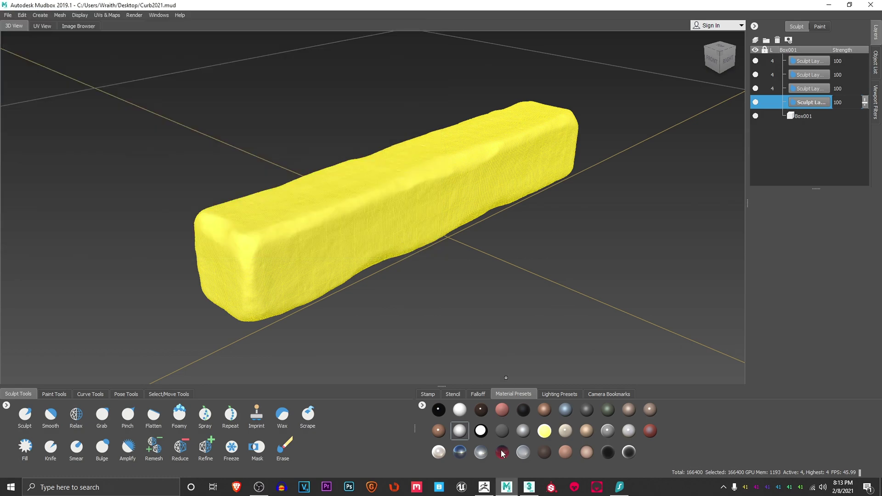
pyautogui.click(485, 487)
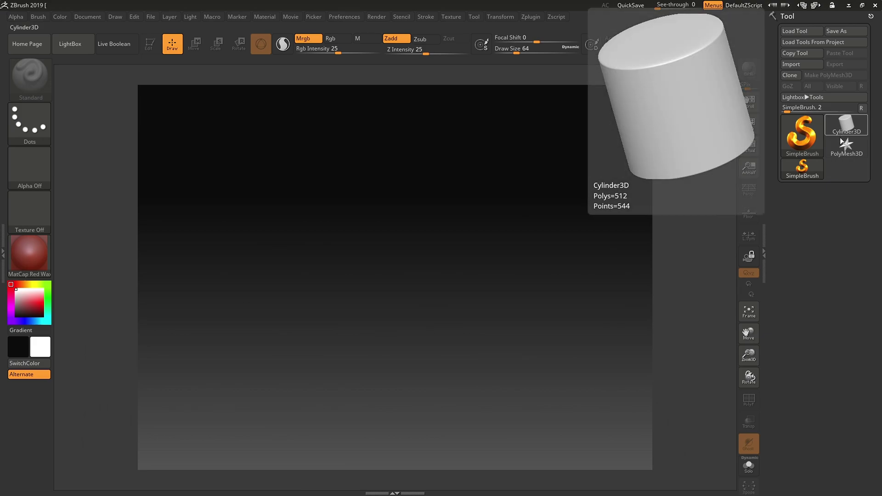
# - Select PolyMesh3D and import CurbHPMudbox from the Desktop as the active tool
pyautogui.moveTo(844, 146)
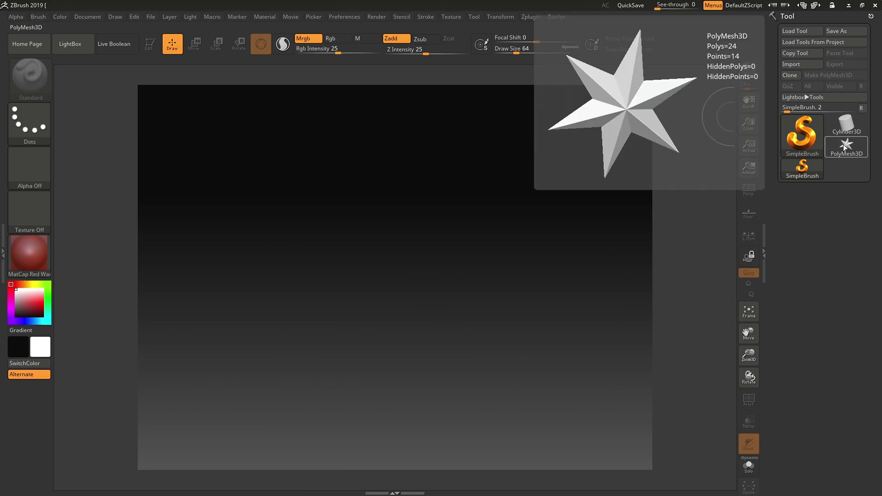
pyautogui.click(844, 146)
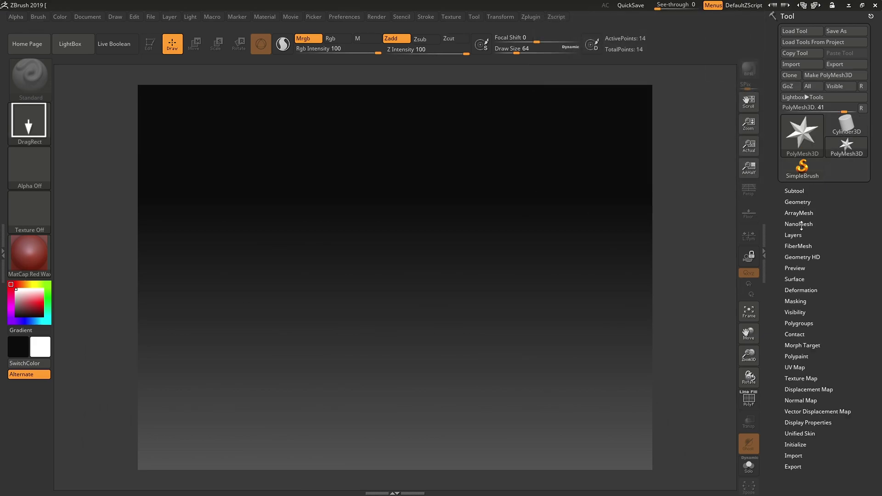
pyautogui.click(794, 456)
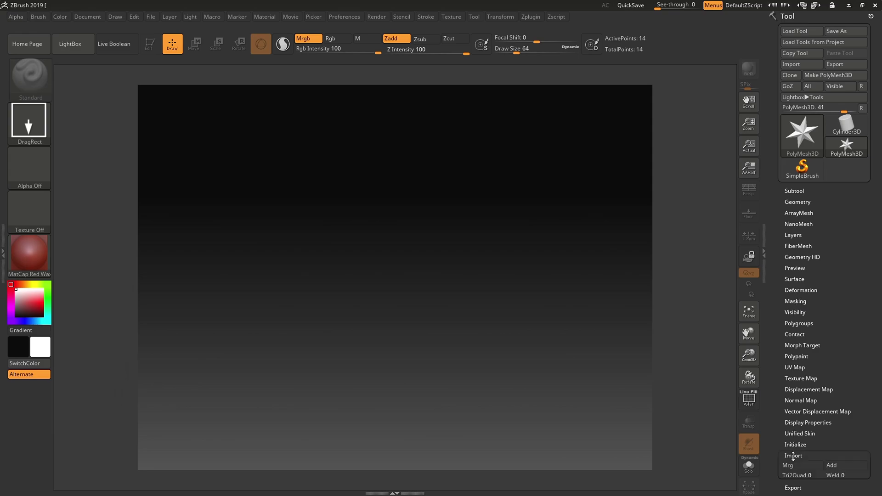
pyautogui.click(801, 488)
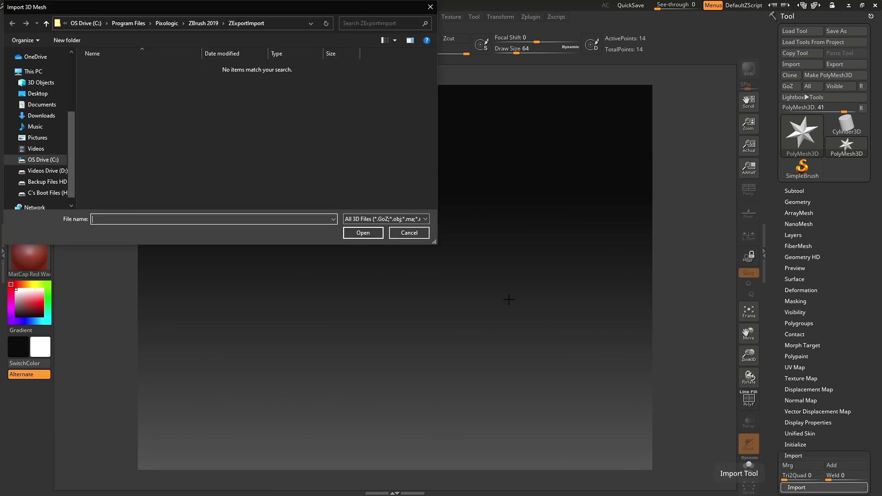
pyautogui.click(38, 94)
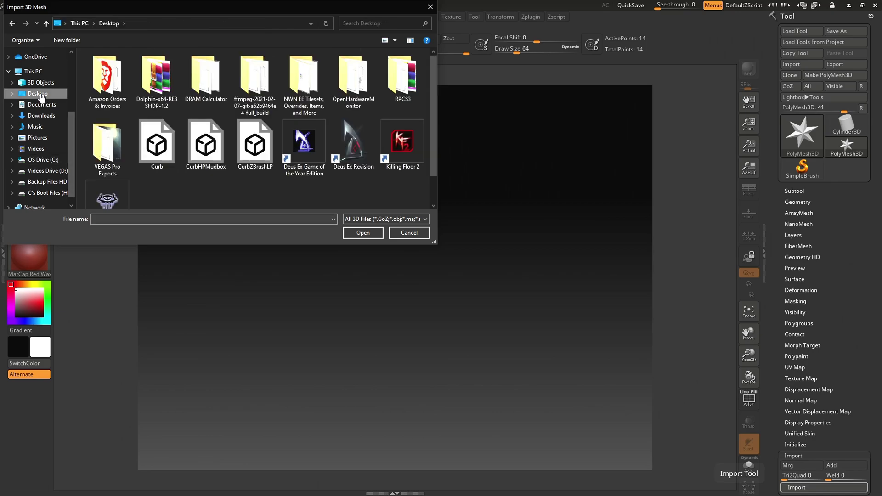
pyautogui.click(202, 141)
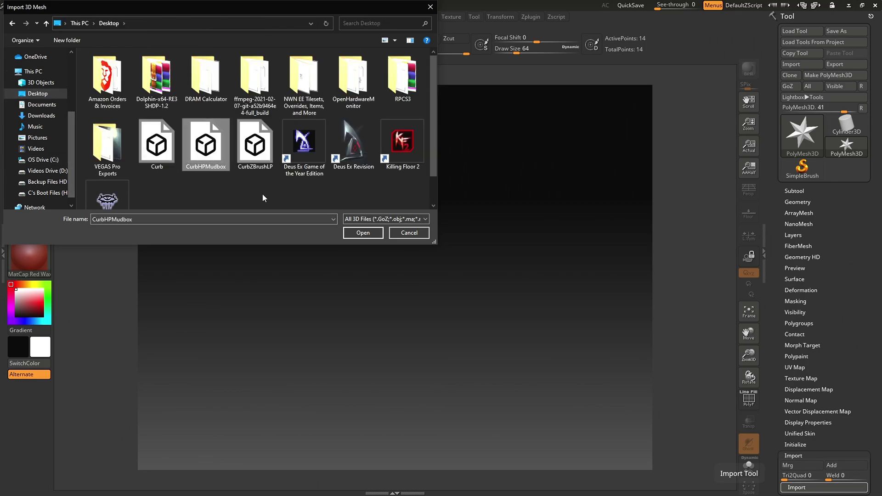
pyautogui.click(364, 233)
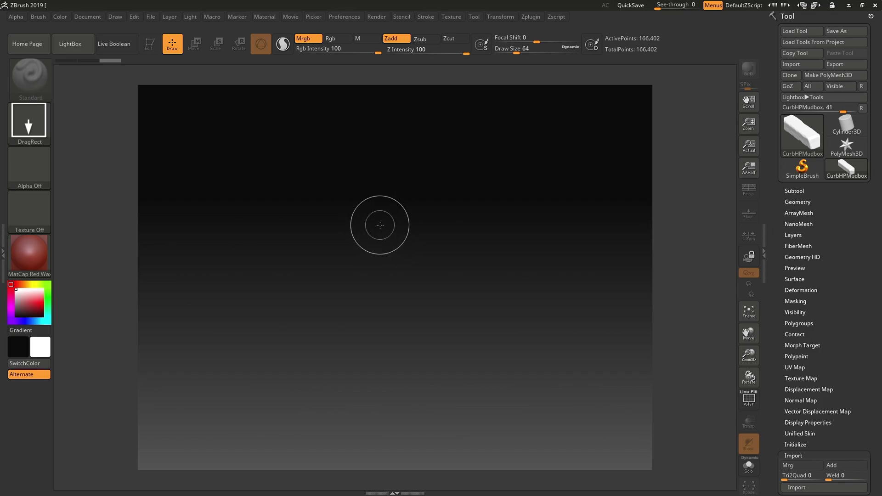
# - Draw the curb on the canvas, enter Edit mode, and enable PolyF wireframe
pyautogui.moveTo(380, 225)
pyautogui.mouseDown()
pyautogui.moveTo(433, 291)
pyautogui.moveTo(548, 366)
pyautogui.mouseUp()
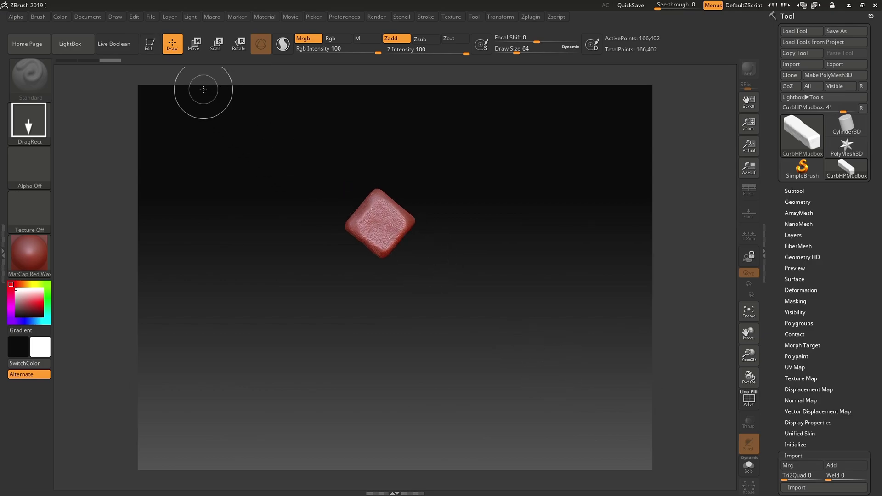
pyautogui.click(149, 43)
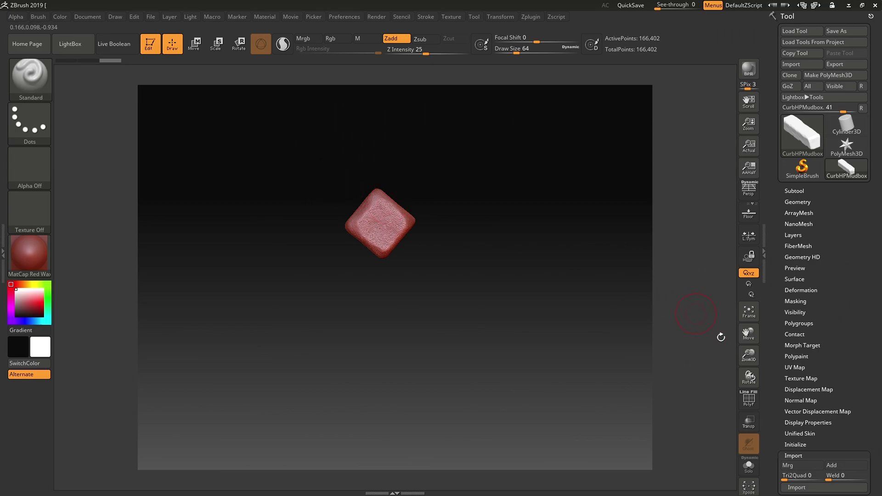
pyautogui.click(749, 399)
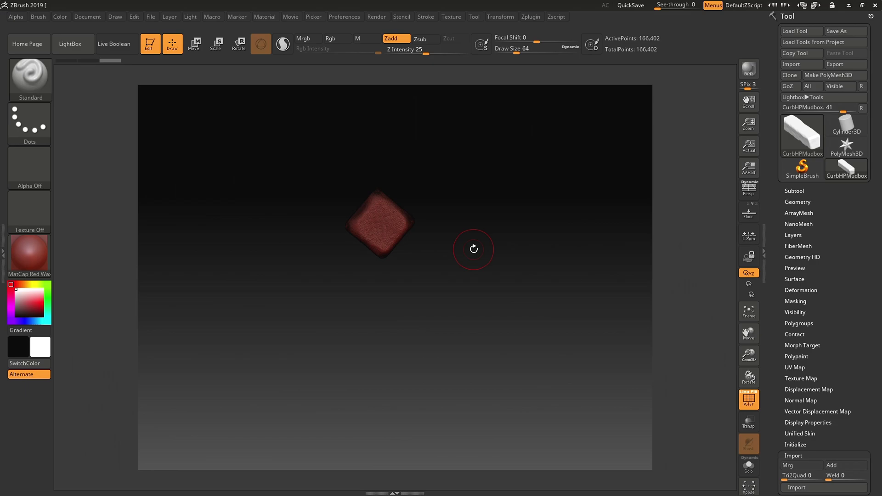
# - Rotate and pan the curb so it lies diagonally across the canvas
pyautogui.moveTo(468, 244); pyautogui.dragTo(500, 289)
pyautogui.moveTo(461, 243)
pyautogui.mouseDown()
pyautogui.moveTo(470, 305)
pyautogui.moveTo(459, 294)
pyautogui.moveTo(437, 309)
pyautogui.moveTo(451, 244)
pyautogui.moveTo(442, 227)
pyautogui.moveTo(449, 280)
pyautogui.moveTo(451, 219)
pyautogui.moveTo(446, 267)
pyautogui.mouseUp()
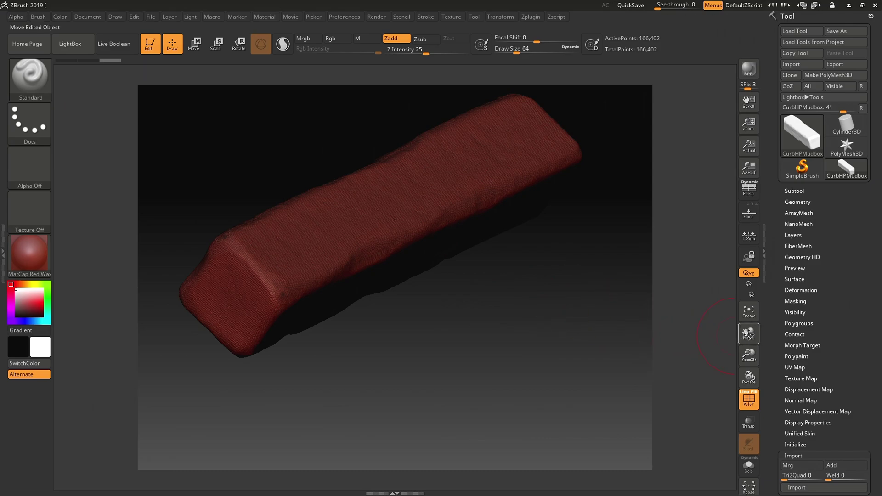
pyautogui.keyDown('alt'); pyautogui.moveTo(442, 299); pyautogui.dragTo(457, 328); pyautogui.keyUp('alt')
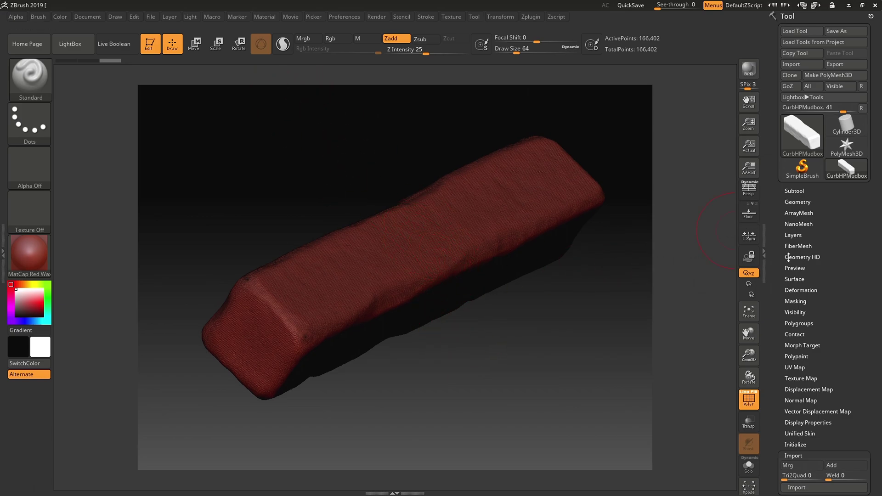
# - Run ZRemesher with Target Polygons Count 0.5, reducing the curb to 1,058 points
pyautogui.click(796, 202)
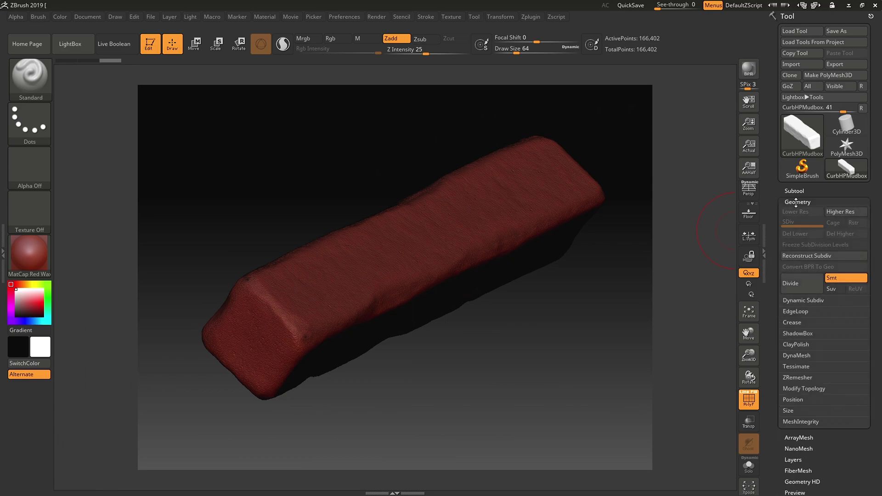
pyautogui.click(800, 377)
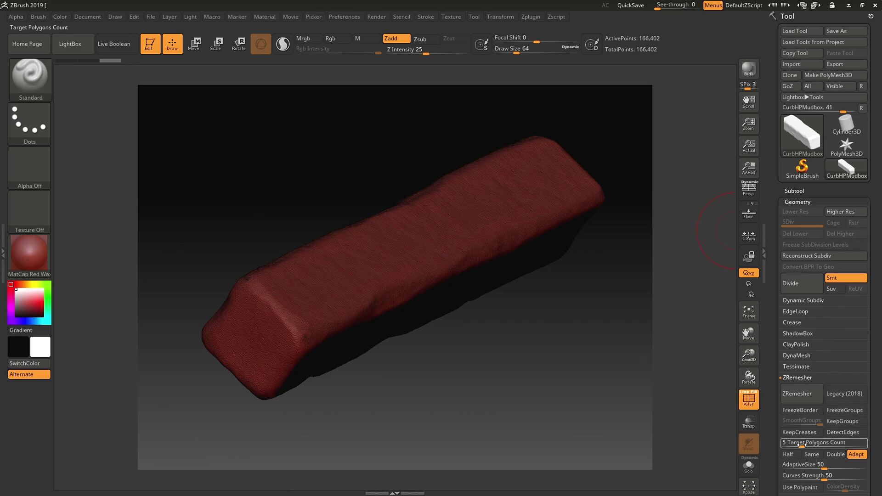
pyautogui.click(808, 445)
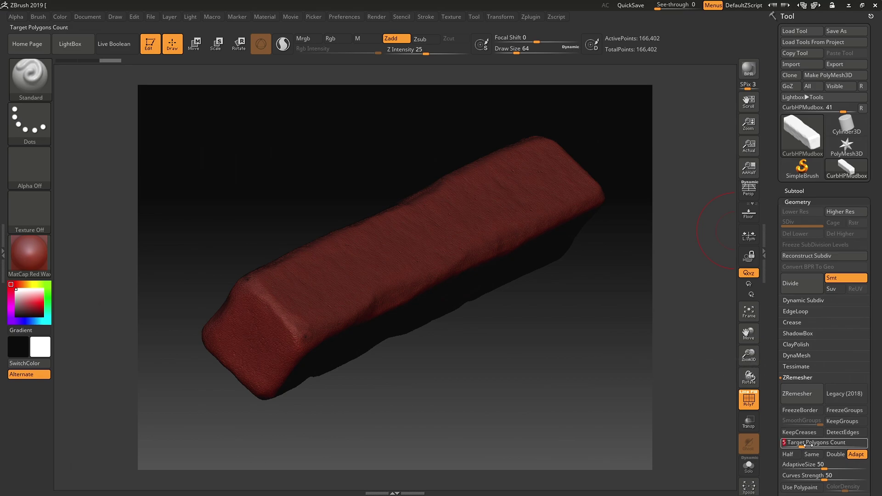
pyautogui.write('0.')
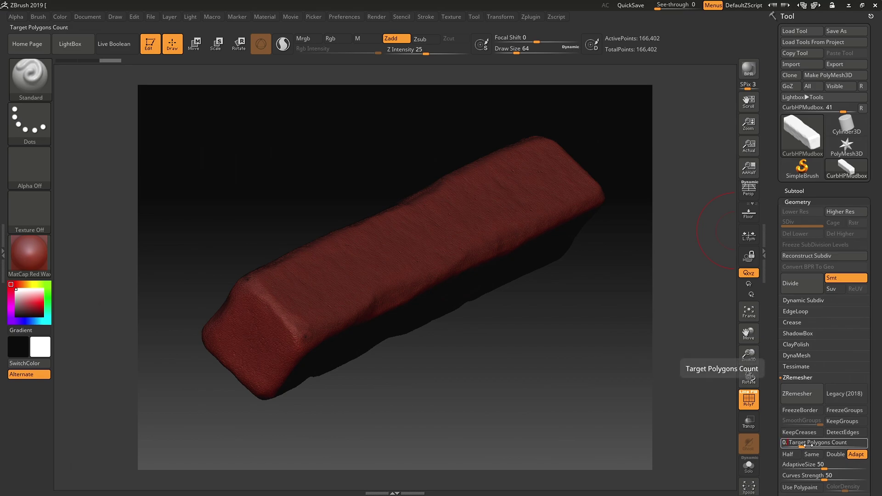
pyautogui.write('5')
pyautogui.press('Return')
pyautogui.click(799, 393)
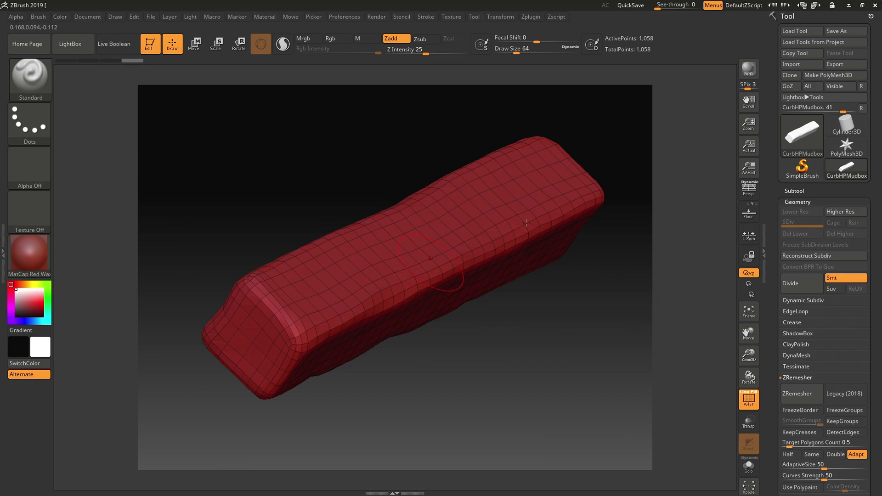
# - Minimize ZBrush and Mudbox, select CurbLP, and open the Material Editor
pyautogui.click(848, 5)
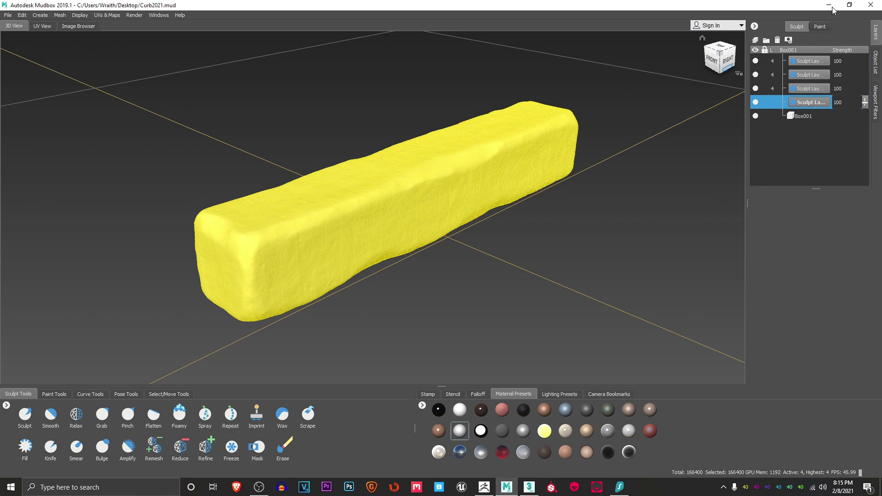
pyautogui.click(829, 5)
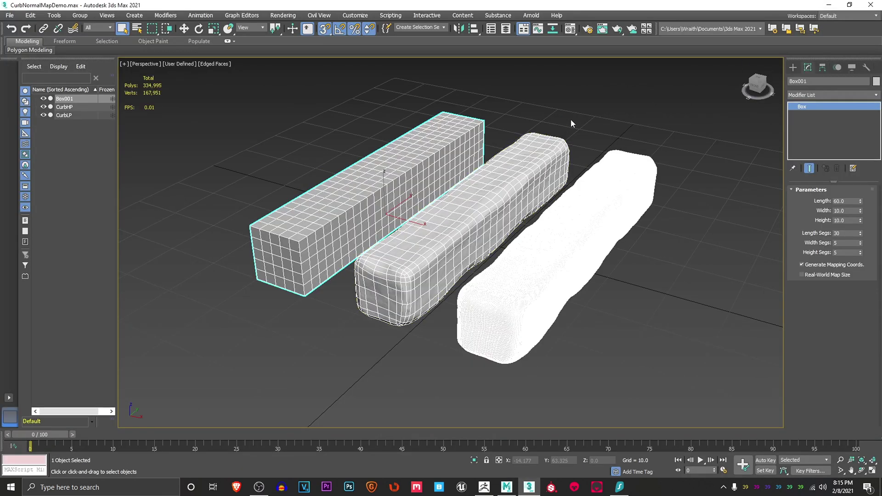
pyautogui.click(505, 192)
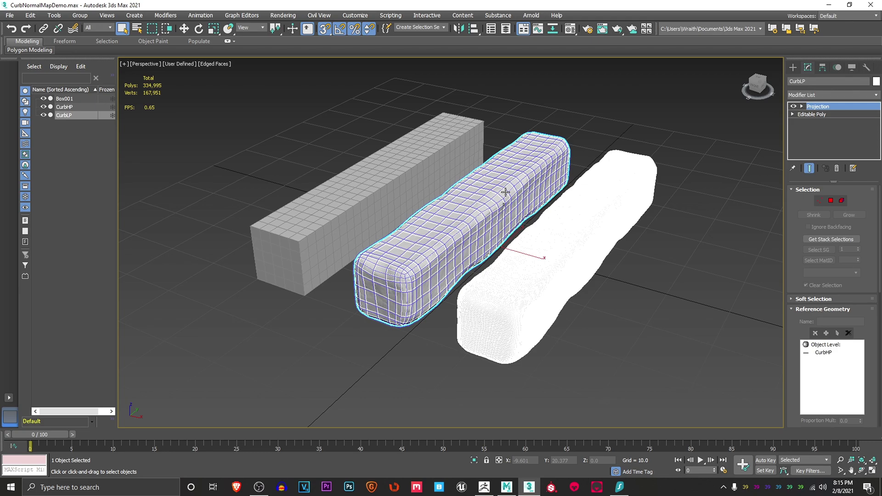
pyautogui.click(571, 29)
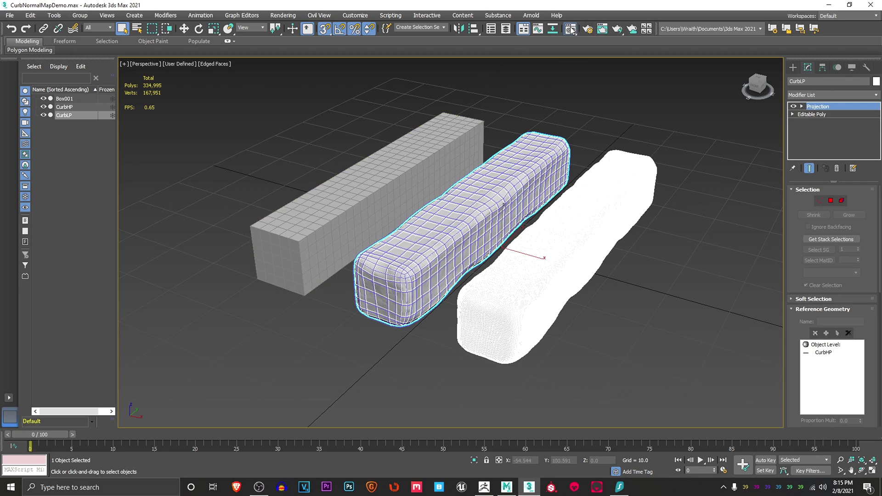